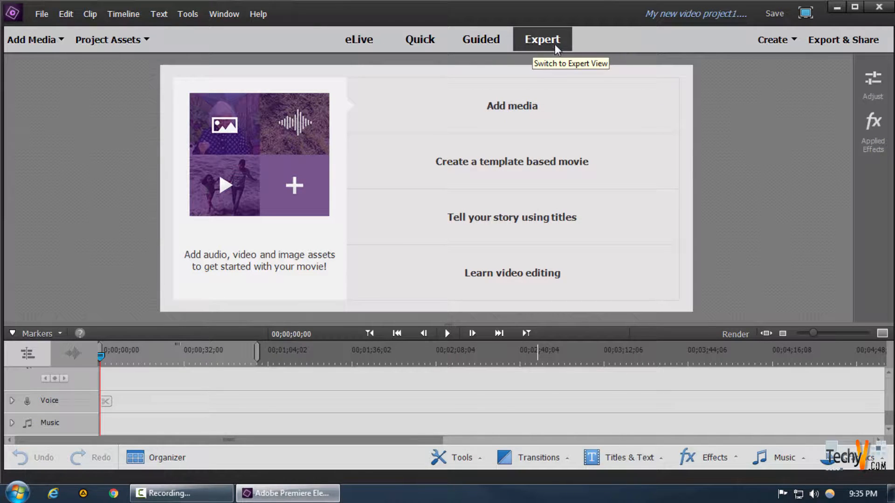
{"action": "left_click", "coordinate": [737, 459]}
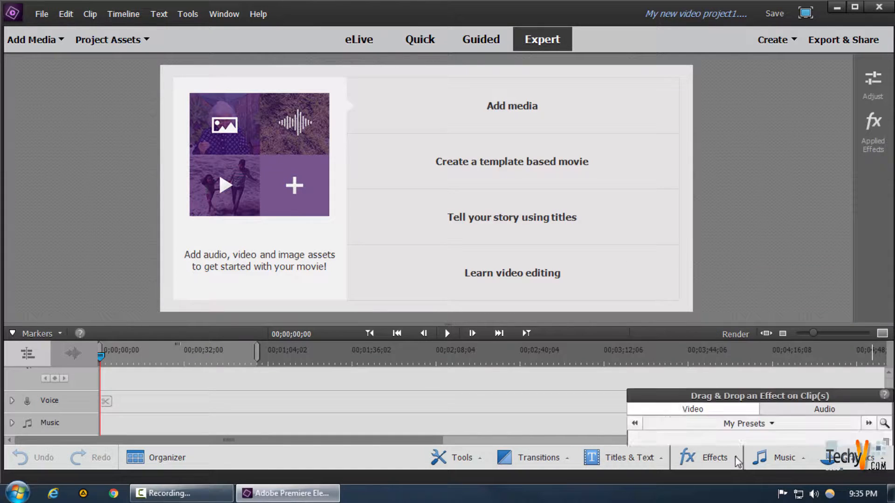
{"action": "left_click", "coordinate": [735, 298]}
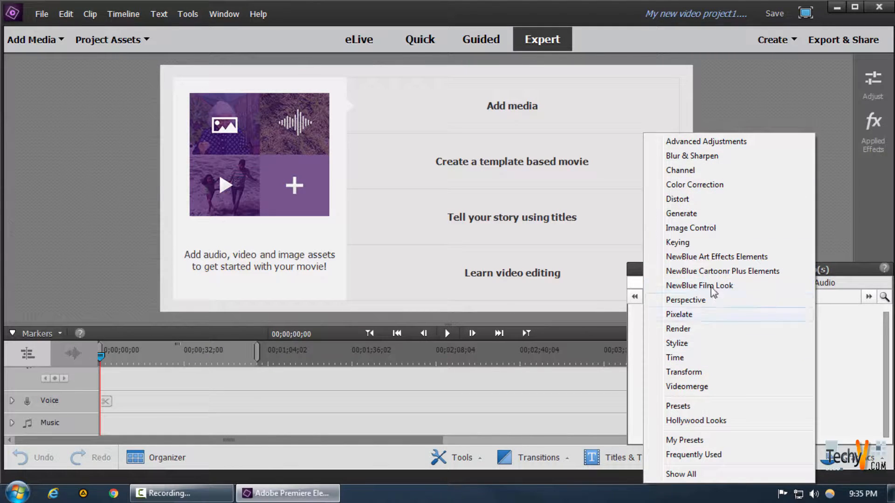
{"action": "left_click", "coordinate": [834, 214]}
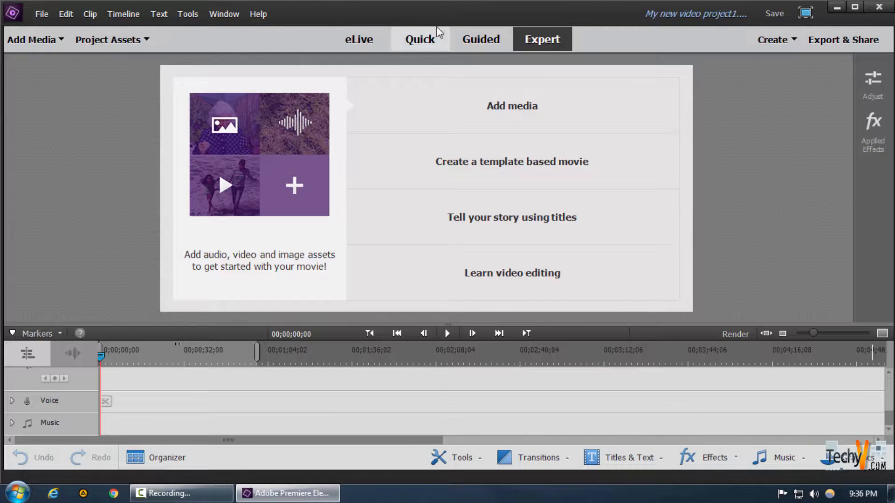
Add the Mini Independence Day in Boston video from the EL folder to the project
{"action": "left_click", "coordinate": [32, 39]}
{"action": "left_click", "coordinate": [68, 116]}
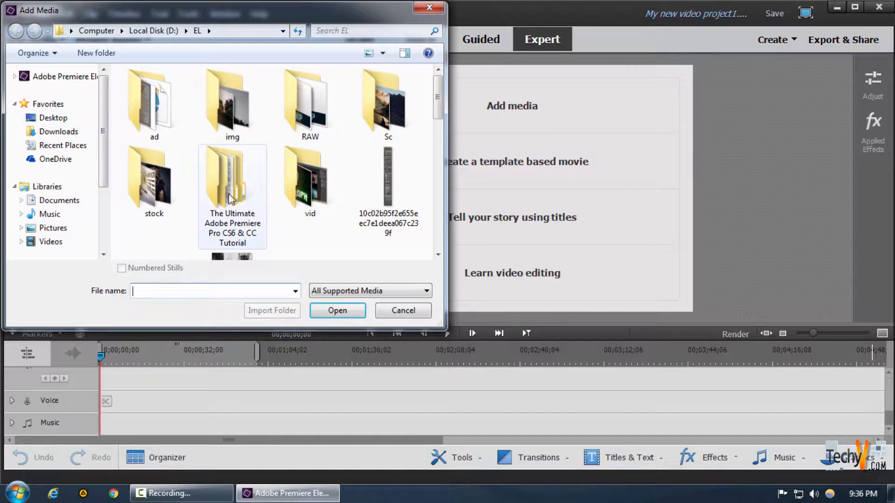
{"action": "left_click", "coordinate": [310, 133]}
{"action": "left_click", "coordinate": [325, 311]}
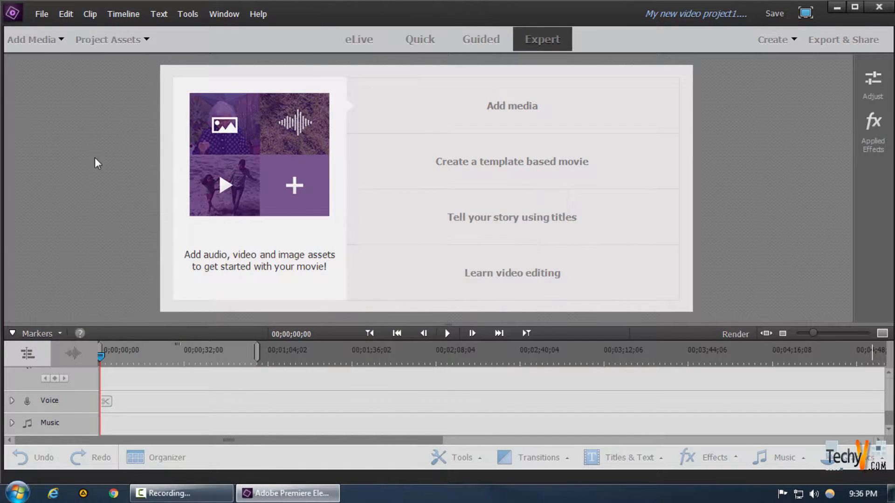
Place the imported video clip onto the timeline from the project assets
{"action": "left_click_drag", "start_coordinate": [52, 130], "coordinate": [143, 372]}
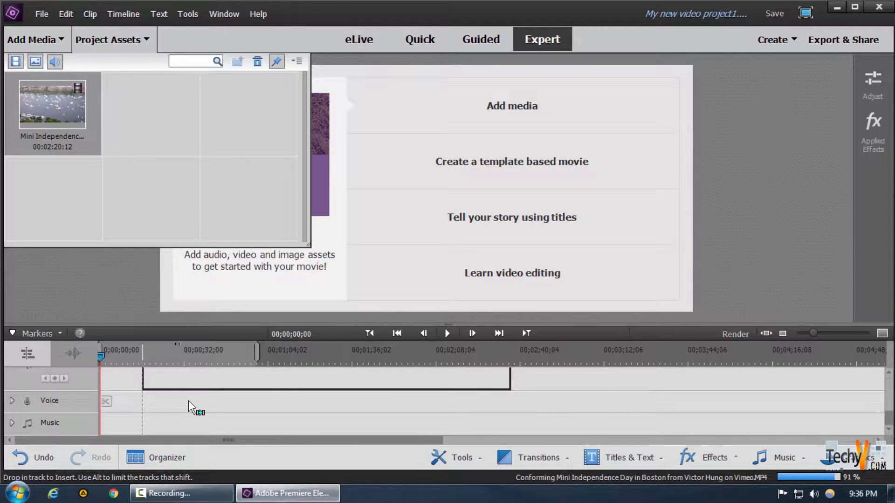
{"action": "left_click_drag", "start_coordinate": [188, 400], "coordinate": [188, 401]}
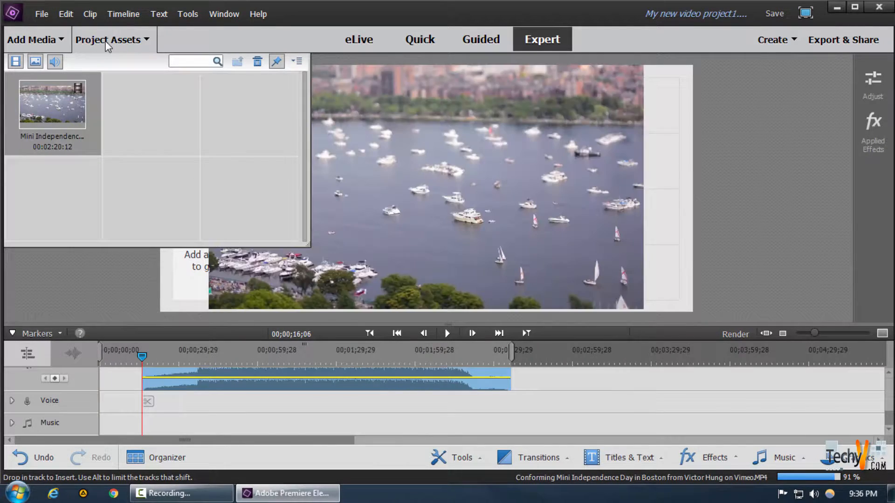
{"action": "left_click", "coordinate": [108, 42]}
Move the clip on the Video 1 track to the start of the timeline
{"action": "scroll", "coordinate": [186, 375], "scroll_direction": "up", "scroll_amount": 2}
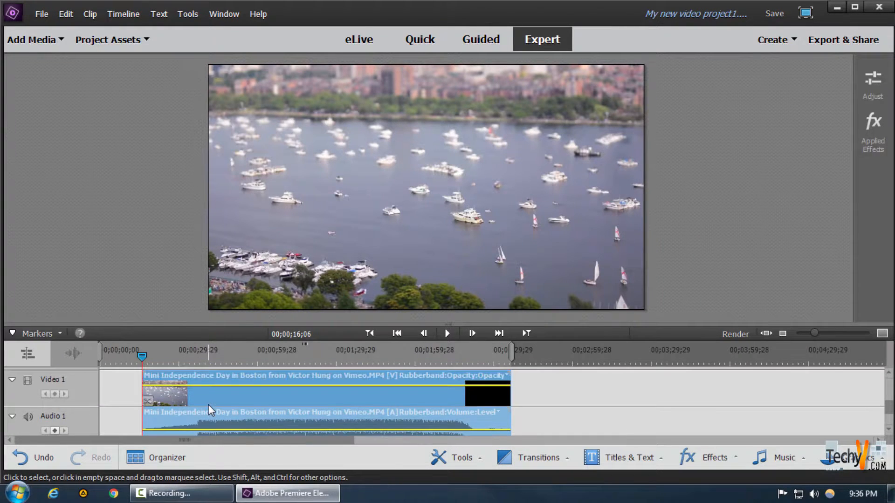
{"action": "scroll", "coordinate": [208, 404], "scroll_direction": "up", "scroll_amount": 2}
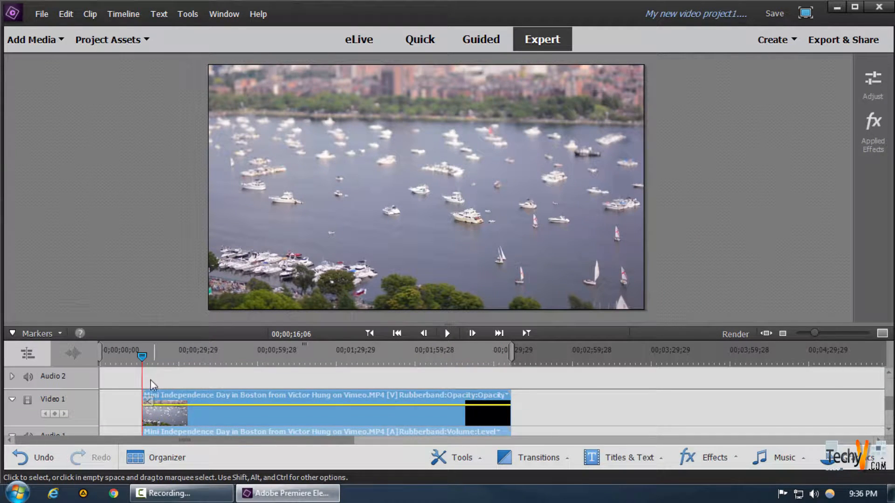
{"action": "left_click_drag", "start_coordinate": [168, 398], "coordinate": [126, 398]}
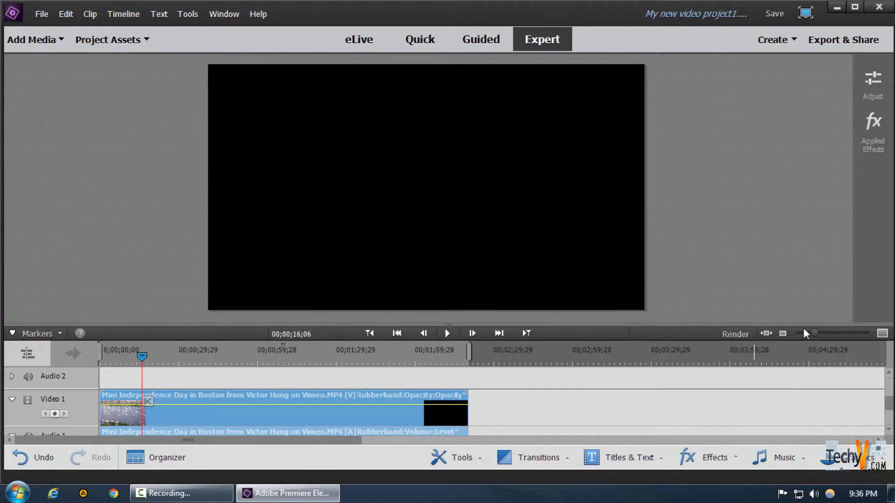
Apply the Lighting Effects effect from Advanced Adjustments to the clip at about 00;01;13;03
{"action": "left_click", "coordinate": [821, 334]}
{"action": "left_click", "coordinate": [818, 334]}
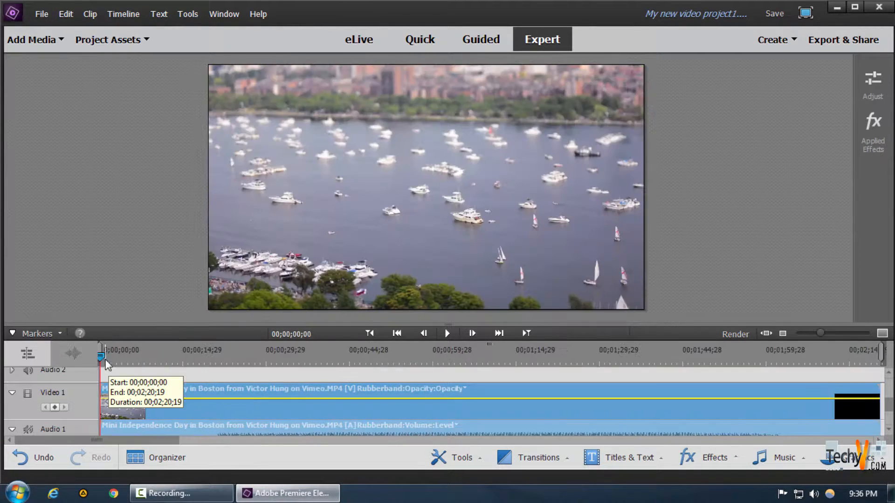
{"action": "left_click_drag", "start_coordinate": [103, 358], "coordinate": [508, 362]}
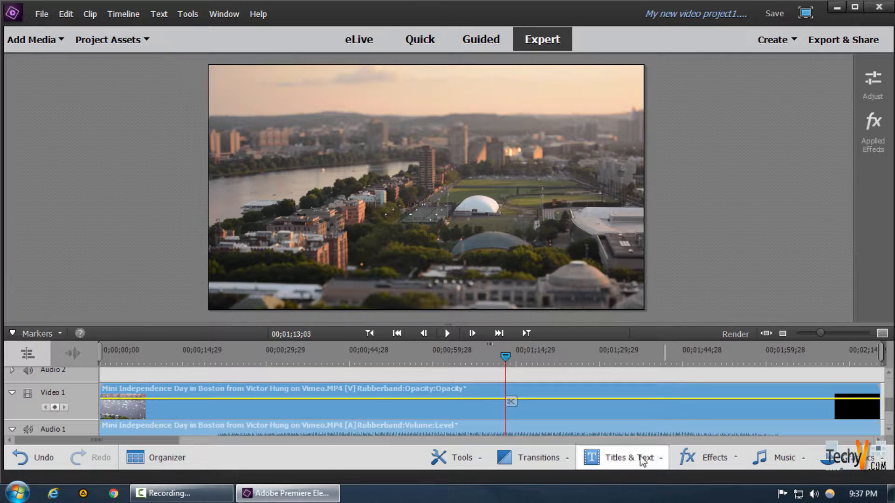
{"action": "left_click", "coordinate": [710, 459]}
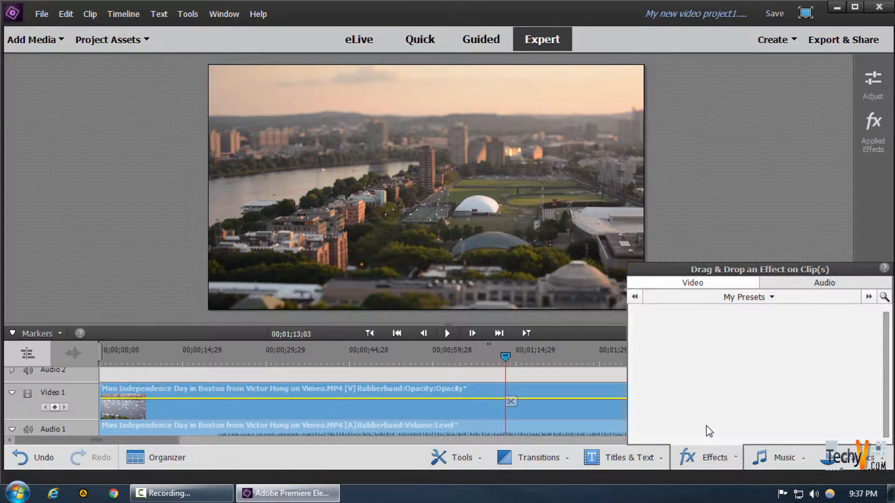
{"action": "left_click", "coordinate": [745, 297]}
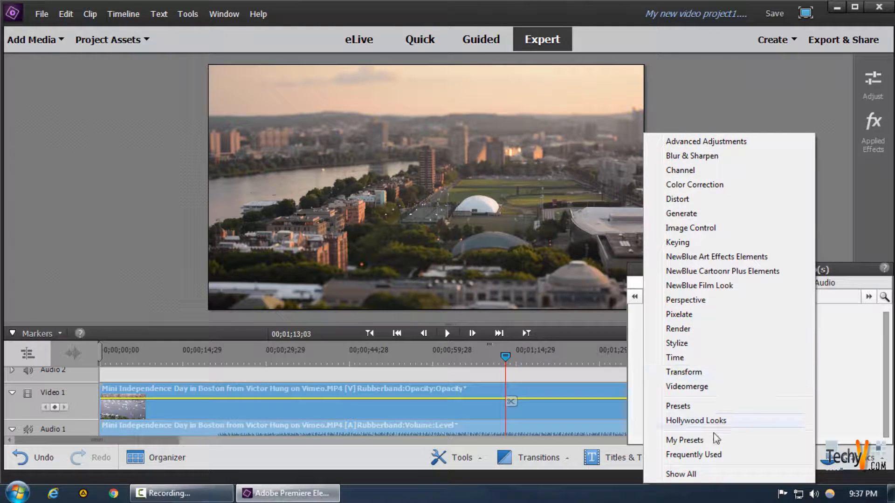
{"action": "left_click", "coordinate": [723, 142]}
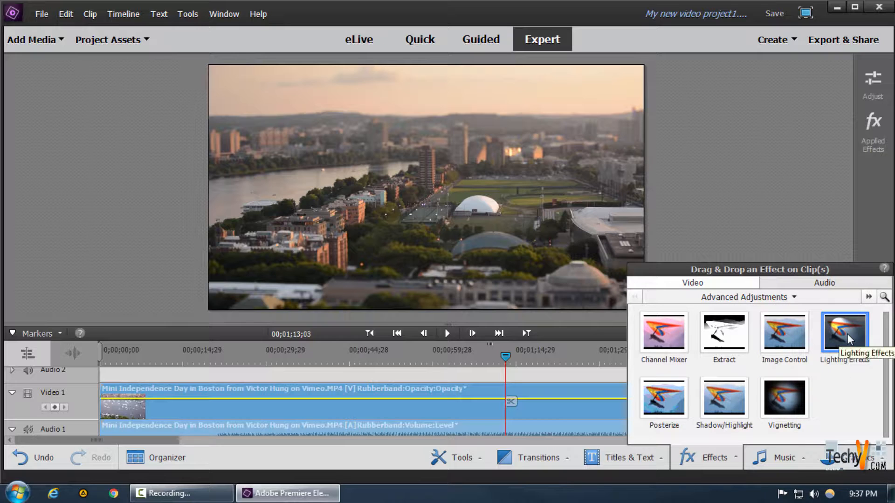
{"action": "left_click_drag", "start_coordinate": [846, 339], "coordinate": [526, 398]}
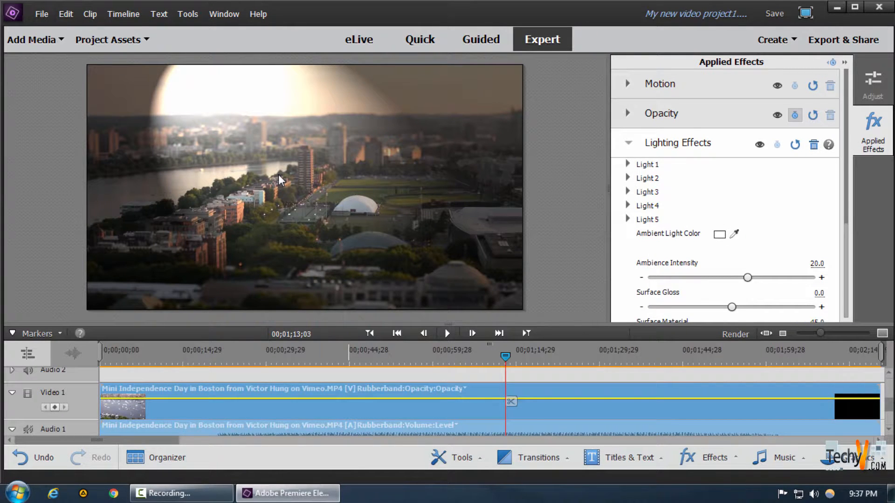
Try to drag the light in the preview and undo that move
{"action": "scroll", "coordinate": [786, 237], "scroll_direction": "down", "scroll_amount": 2}
{"action": "scroll", "coordinate": [772, 230], "scroll_direction": "up", "scroll_amount": 2}
{"action": "left_click", "coordinate": [191, 87]}
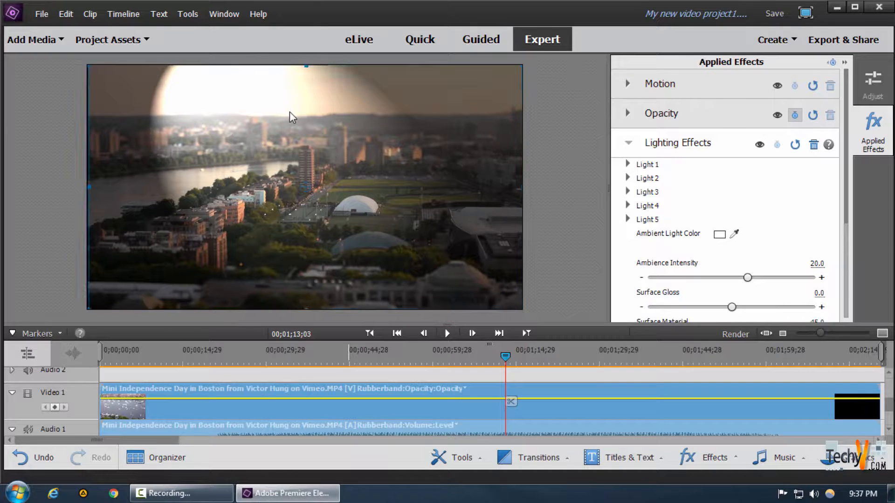
{"action": "left_click_drag", "start_coordinate": [260, 101], "coordinate": [289, 111]}
{"action": "key", "text": "ctrl+z"}
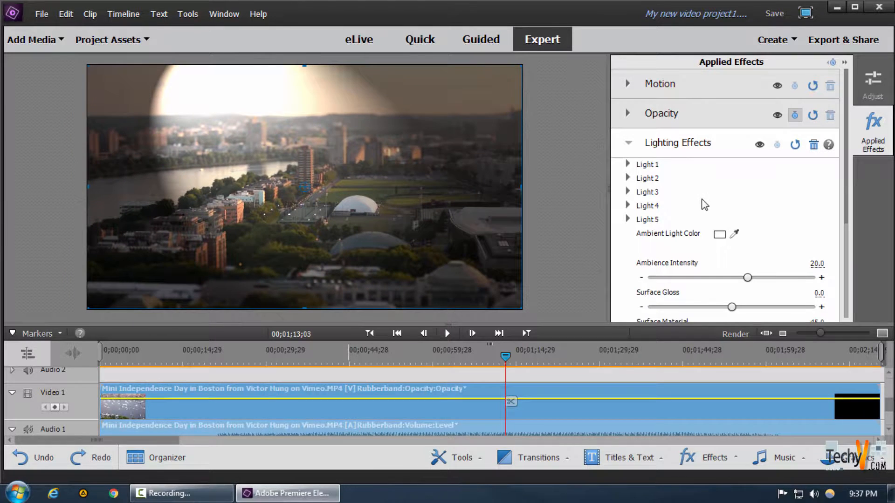
Set the clip's Opacity to 100%
{"action": "scroll", "coordinate": [703, 204], "scroll_direction": "down", "scroll_amount": 3}
{"action": "scroll", "coordinate": [691, 192], "scroll_direction": "up", "scroll_amount": 3}
{"action": "scroll", "coordinate": [691, 188], "scroll_direction": "down", "scroll_amount": 3}
{"action": "scroll", "coordinate": [683, 233], "scroll_direction": "up", "scroll_amount": 1}
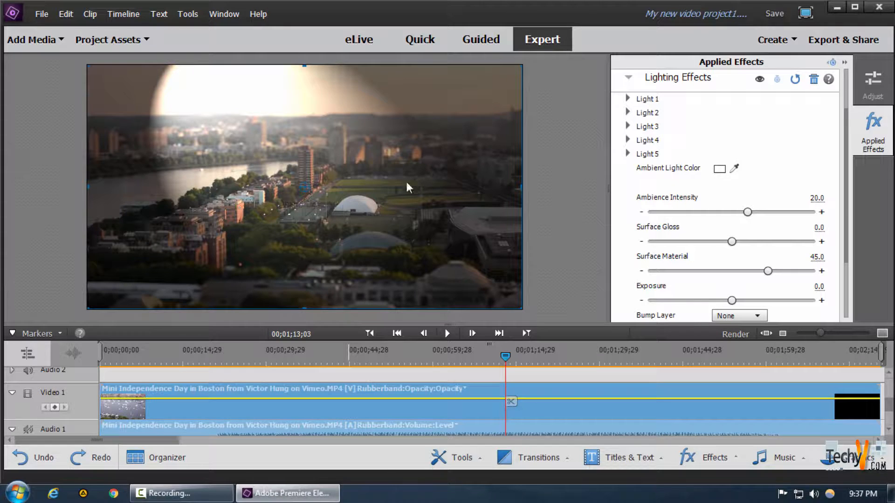
{"action": "scroll", "coordinate": [765, 194], "scroll_direction": "up", "scroll_amount": 3}
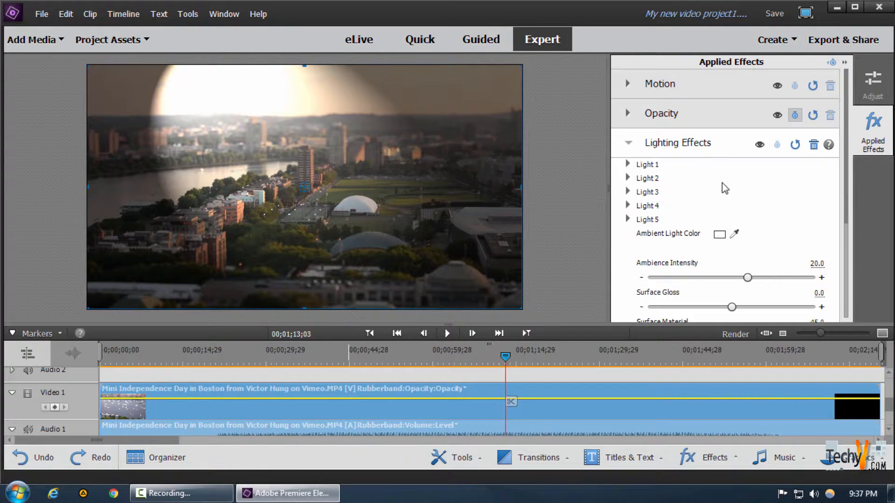
{"action": "left_click", "coordinate": [710, 120]}
{"action": "left_click", "coordinate": [771, 150]}
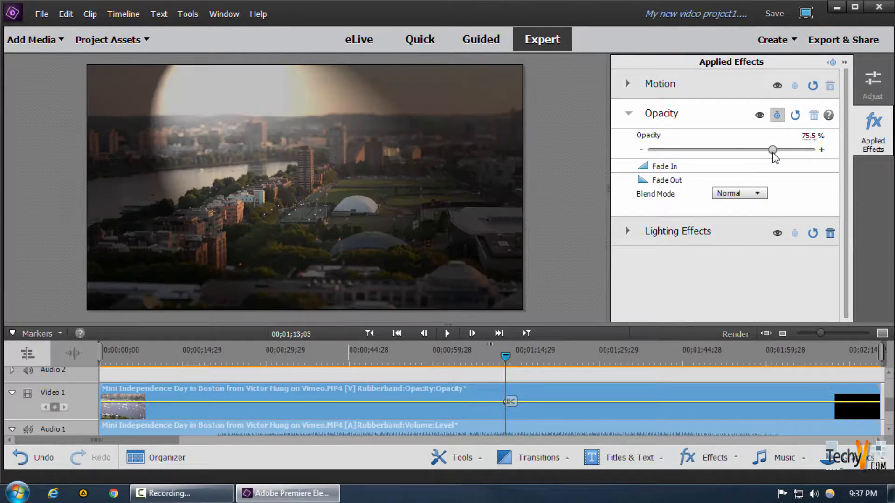
{"action": "left_click_drag", "start_coordinate": [770, 150], "coordinate": [819, 160]}
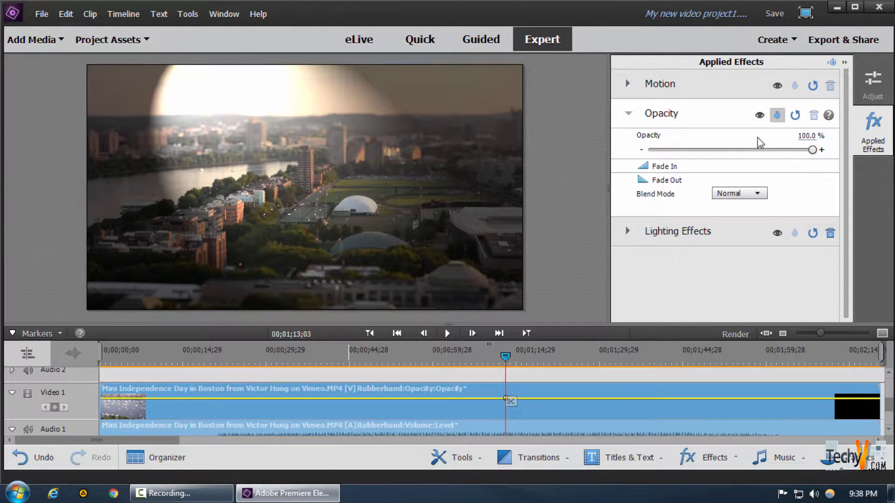
Open the Lighting Effects settings and set Surface Gloss to 24.9 and Surface Material to 15.1
{"action": "left_click", "coordinate": [629, 113]}
{"action": "left_click", "coordinate": [627, 142]}
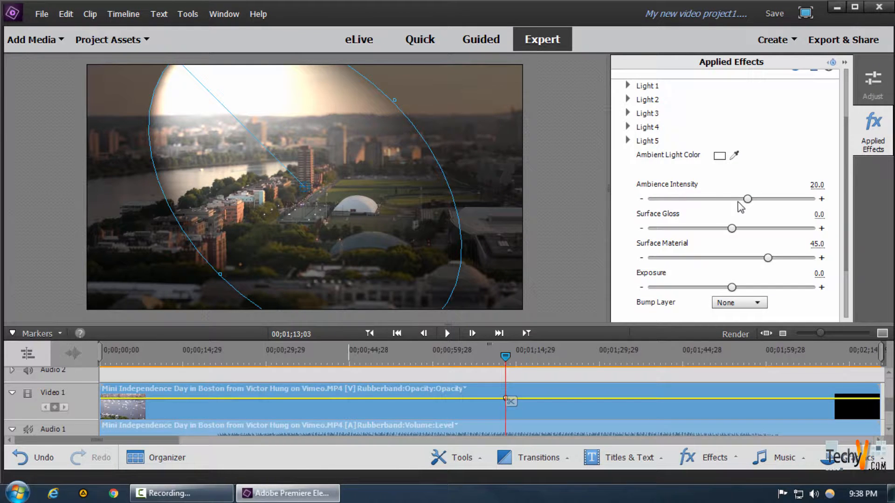
{"action": "mouse_move", "coordinate": [746, 199]}
{"action": "left_mouse_down"}
{"action": "mouse_move", "coordinate": [794, 201]}
{"action": "mouse_move", "coordinate": [759, 199]}
{"action": "left_mouse_up"}
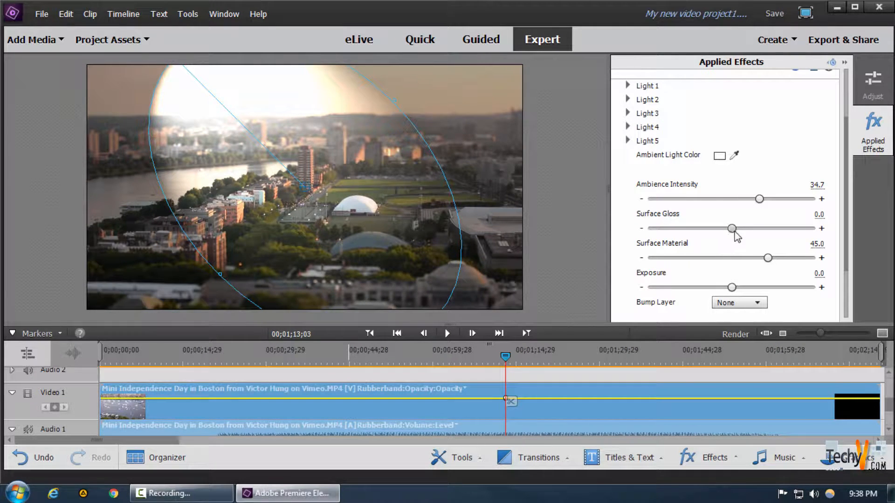
{"action": "left_click_drag", "start_coordinate": [732, 228], "coordinate": [744, 261]}
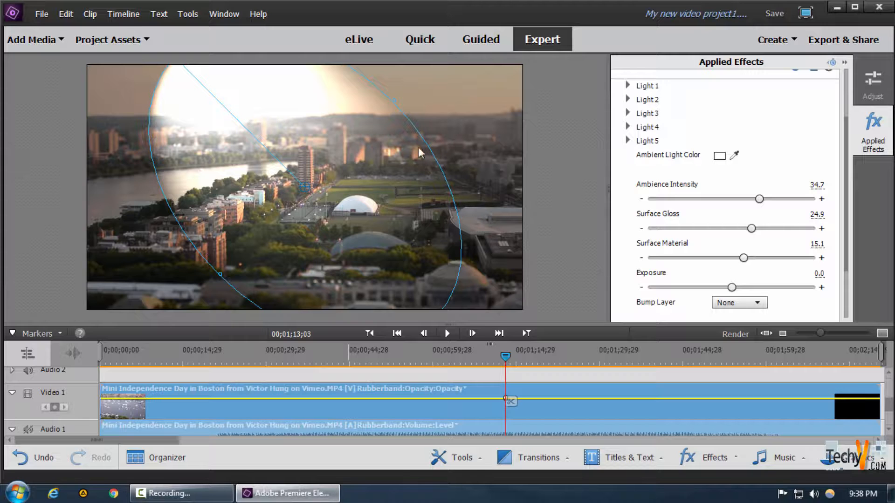
Set the Lighting Effects Ambience Intensity to 42.0 and Exposure to -27.3
{"action": "left_click_drag", "start_coordinate": [760, 199], "coordinate": [761, 199]}
{"action": "left_click_drag", "start_coordinate": [731, 288], "coordinate": [740, 288]}
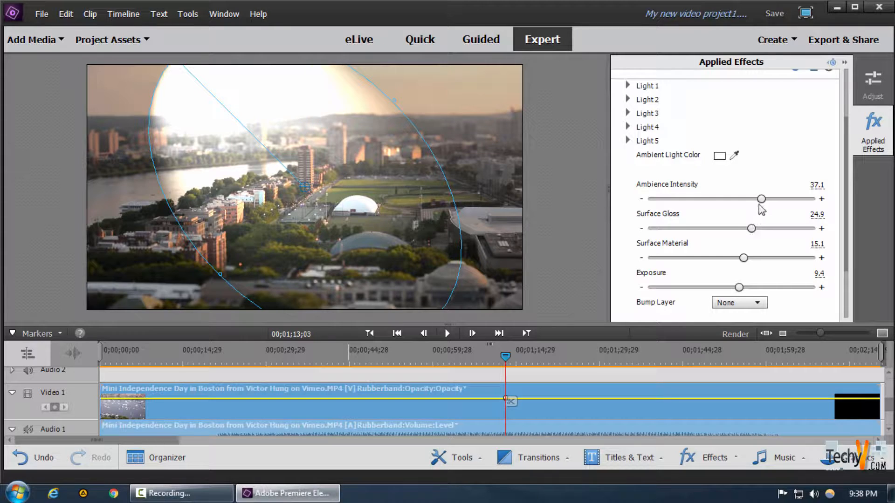
{"action": "left_click_drag", "start_coordinate": [763, 199], "coordinate": [752, 199]}
{"action": "left_click_drag", "start_coordinate": [738, 287], "coordinate": [709, 287]}
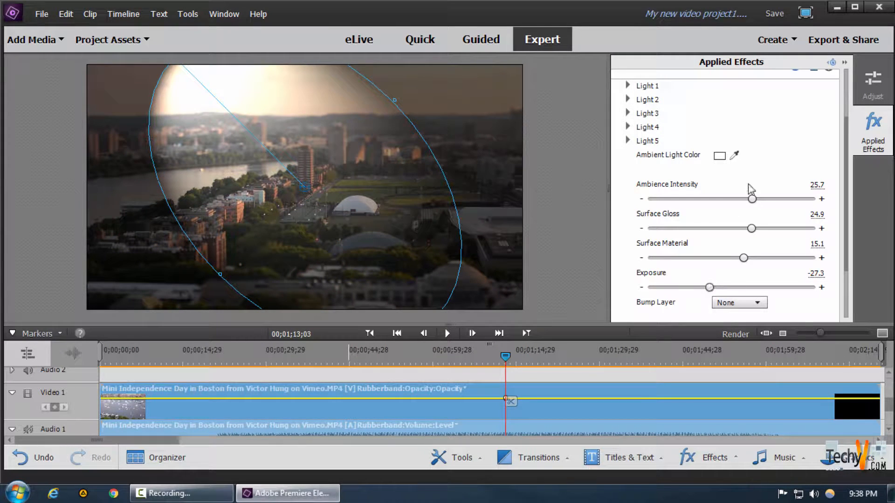
{"action": "left_click_drag", "start_coordinate": [751, 199], "coordinate": [765, 201]}
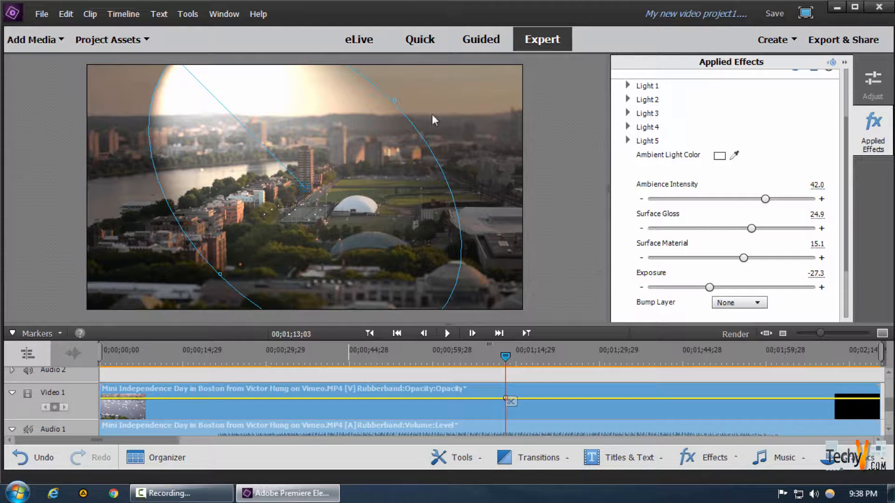
Reshape Light 1's spotlight in the preview and set its Major Radius to 47.6 and Minor Radius to 26.8
{"action": "left_click_drag", "start_coordinate": [399, 104], "coordinate": [446, 88]}
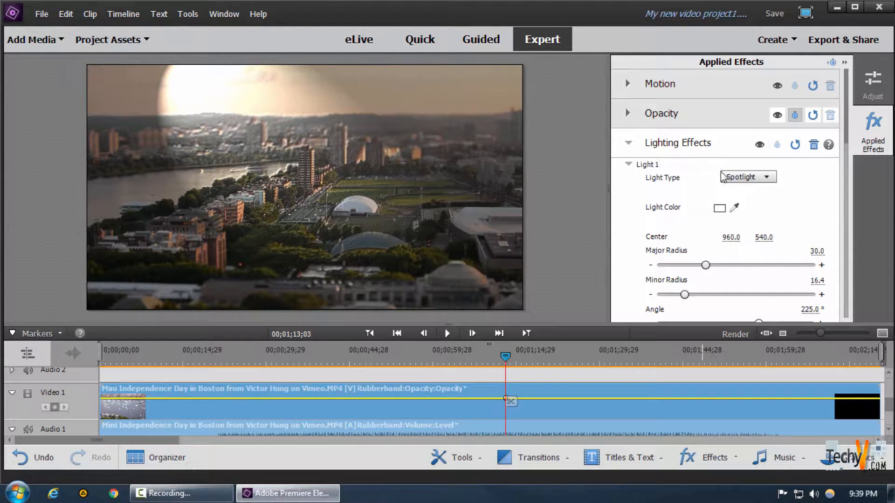
{"action": "left_click_drag", "start_coordinate": [705, 265], "coordinate": [733, 271]}
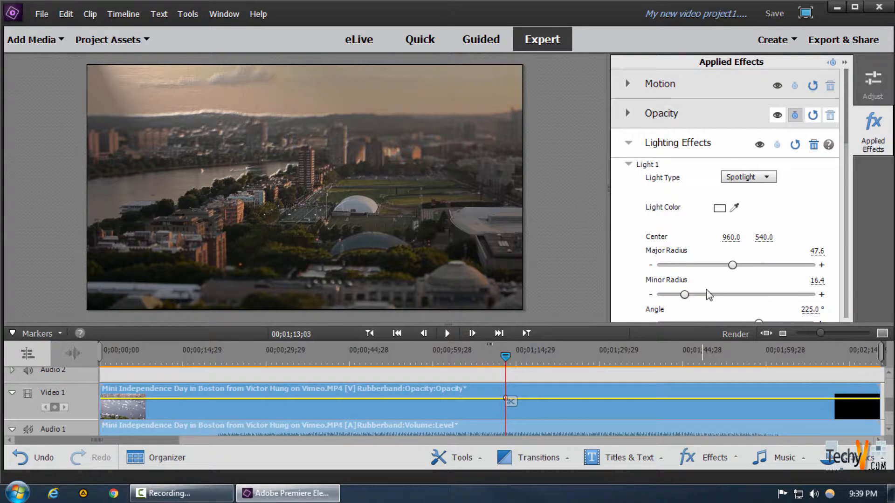
{"action": "left_click_drag", "start_coordinate": [683, 295], "coordinate": [702, 296]}
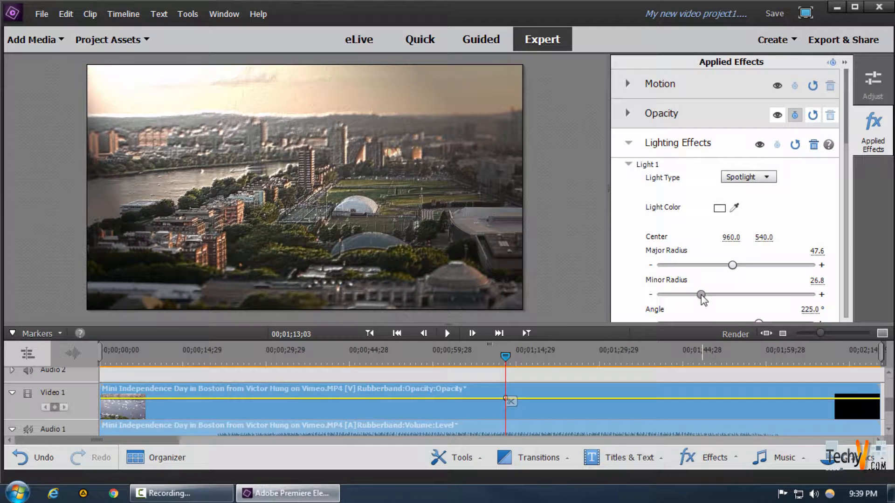
Set Light 1's Angle to 34.5°
{"action": "scroll", "coordinate": [701, 298], "scroll_direction": "down", "scroll_amount": 2}
{"action": "left_click_drag", "start_coordinate": [753, 259], "coordinate": [748, 259]}
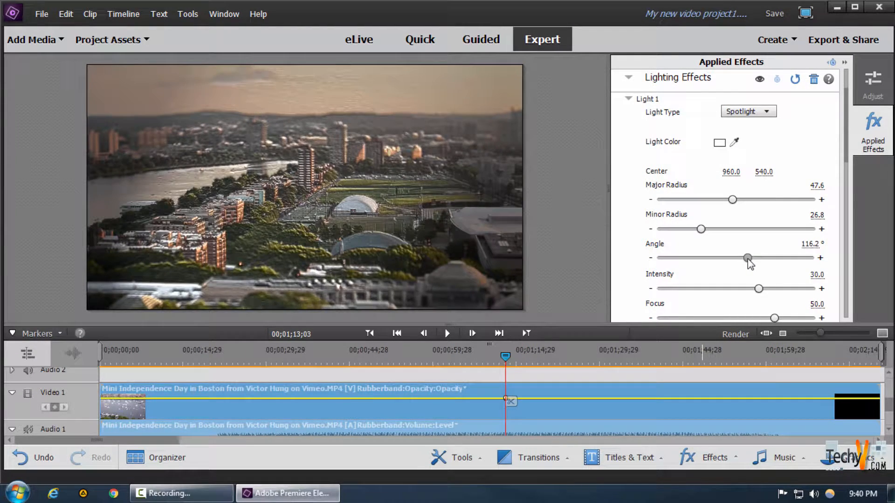
{"action": "left_click_drag", "start_coordinate": [747, 260], "coordinate": [739, 260]}
Set Light 1's Intensity to 12.6
{"action": "scroll", "coordinate": [745, 273], "scroll_direction": "down", "scroll_amount": 1}
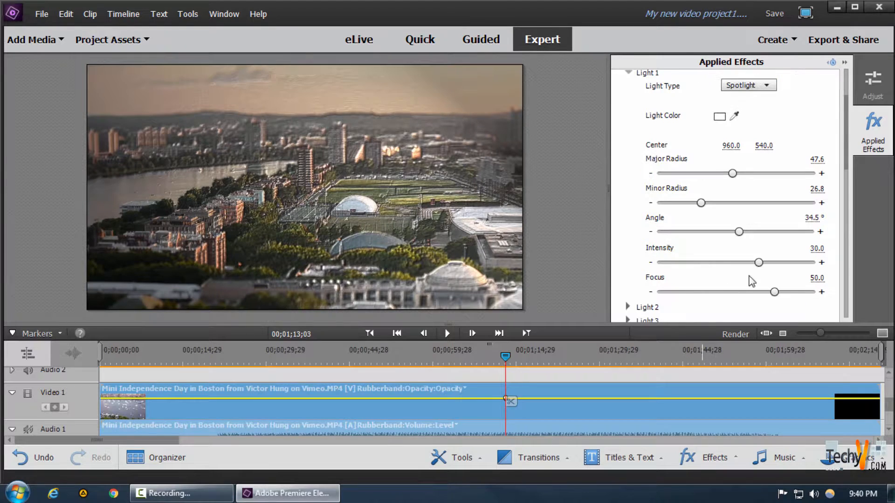
{"action": "mouse_move", "coordinate": [759, 263]}
{"action": "left_mouse_down"}
{"action": "mouse_move", "coordinate": [775, 263]}
{"action": "mouse_move", "coordinate": [730, 263]}
{"action": "mouse_move", "coordinate": [750, 268]}
{"action": "left_mouse_up"}
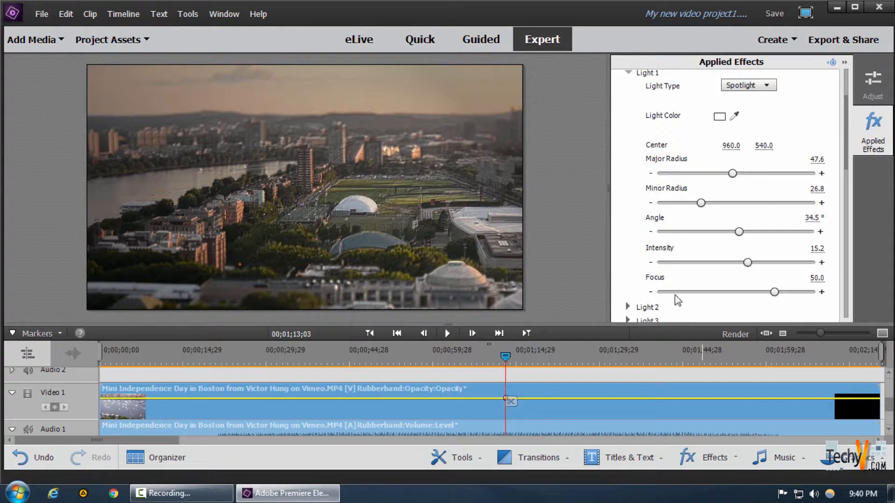
{"action": "left_click", "coordinate": [814, 262]}
{"action": "left_click", "coordinate": [733, 263]}
{"action": "left_click_drag", "start_coordinate": [734, 270], "coordinate": [747, 270]}
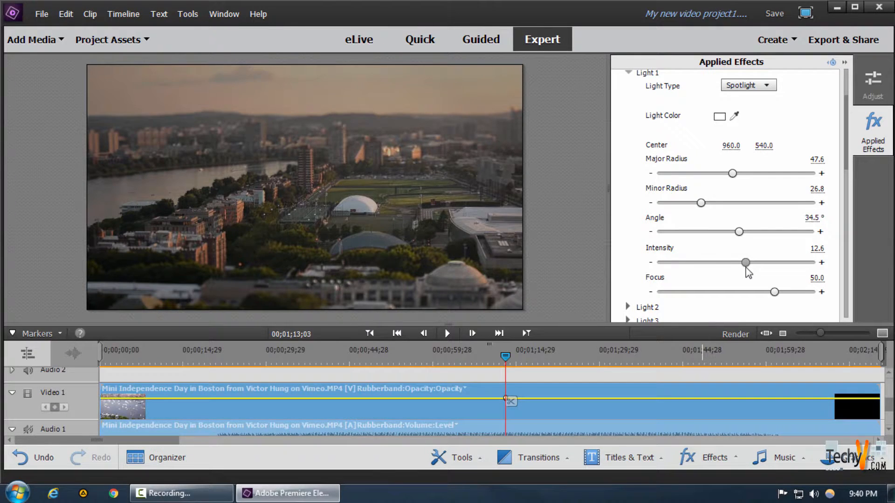
Nudge Light 1's Intensity slightly higher and collapse the Light 1 and Light 2 settings groups
{"action": "left_click_drag", "start_coordinate": [748, 268], "coordinate": [753, 269]}
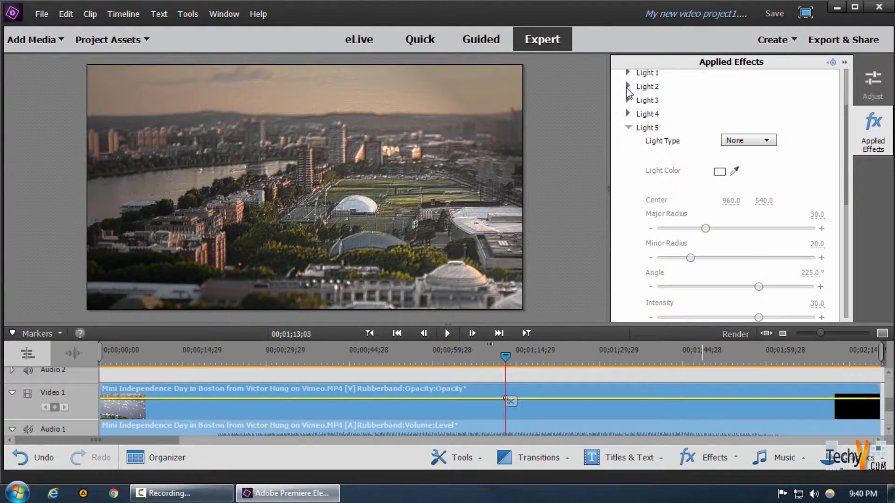
{"action": "left_click", "coordinate": [627, 87]}
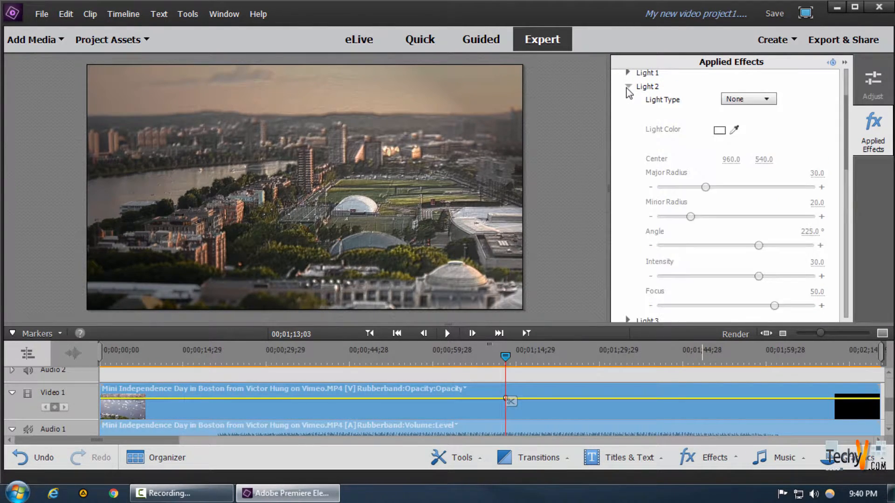
{"action": "left_click", "coordinate": [628, 87]}
{"action": "scroll", "coordinate": [683, 144], "scroll_direction": "up", "scroll_amount": 3}
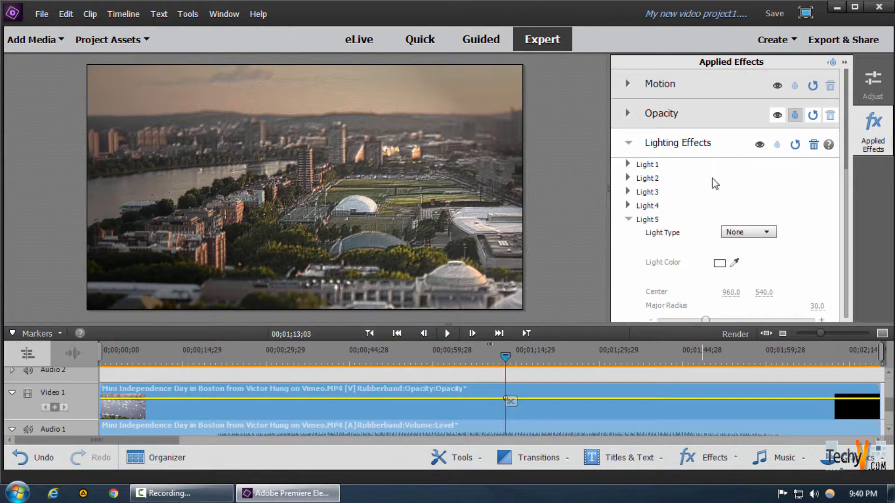
Split the video clip at the playhead and delete Lighting Effects from the first part
{"action": "left_click", "coordinate": [868, 140]}
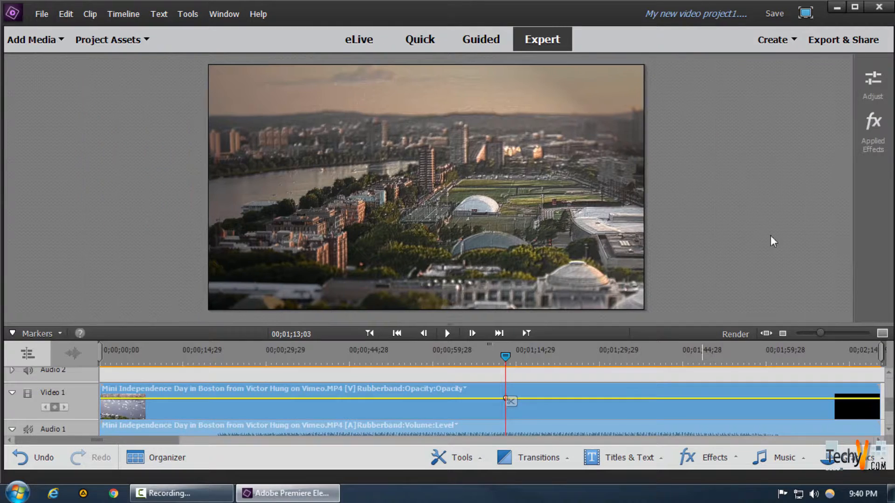
{"action": "left_click", "coordinate": [514, 401]}
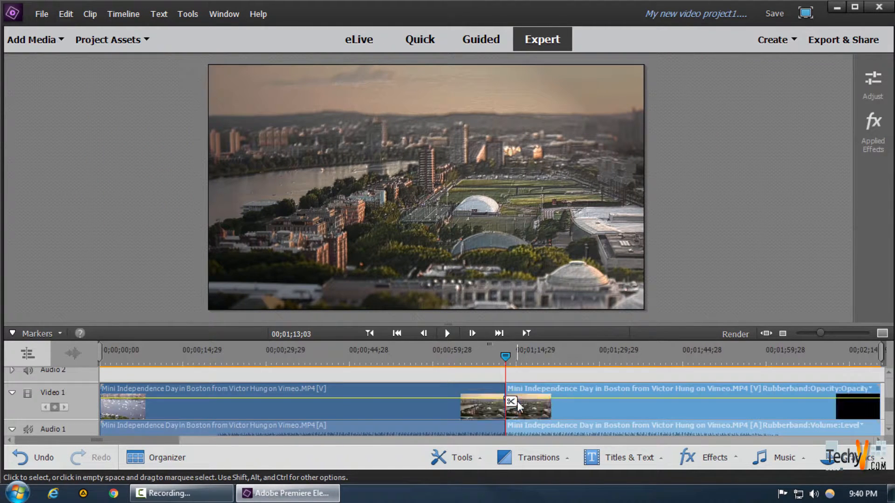
{"action": "left_click", "coordinate": [872, 135]}
{"action": "left_click", "coordinate": [814, 145]}
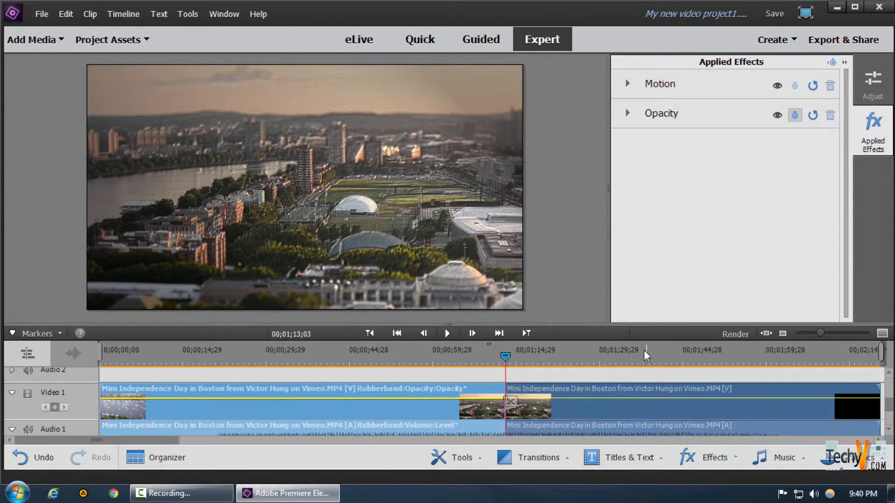
Split the clip again slightly later and delete Lighting Effects from the following part
{"action": "mouse_move", "coordinate": [505, 355]}
{"action": "left_mouse_down"}
{"action": "mouse_move", "coordinate": [563, 368]}
{"action": "mouse_move", "coordinate": [493, 355]}
{"action": "mouse_move", "coordinate": [518, 356]}
{"action": "left_mouse_up"}
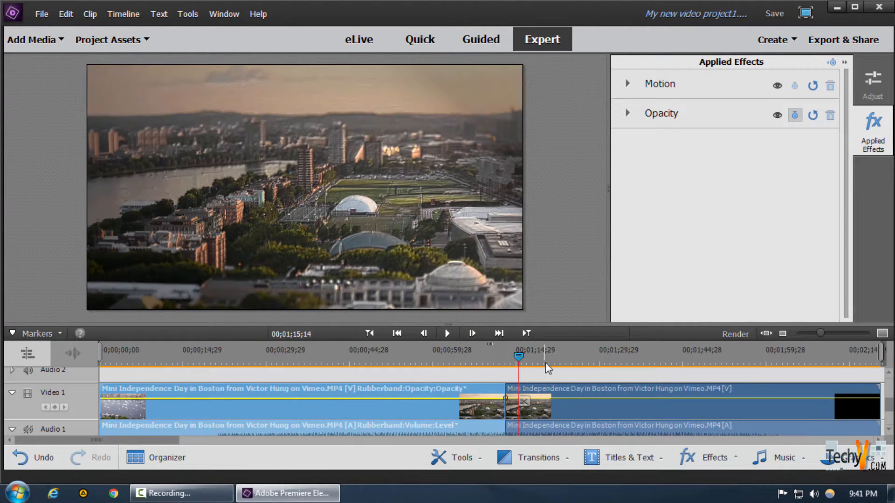
{"action": "left_click", "coordinate": [524, 403]}
{"action": "left_click", "coordinate": [617, 406]}
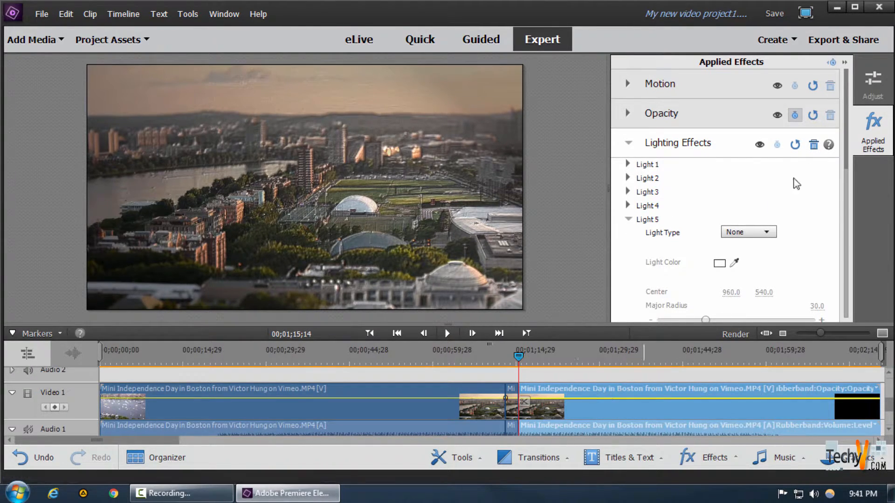
{"action": "left_click", "coordinate": [814, 145]}
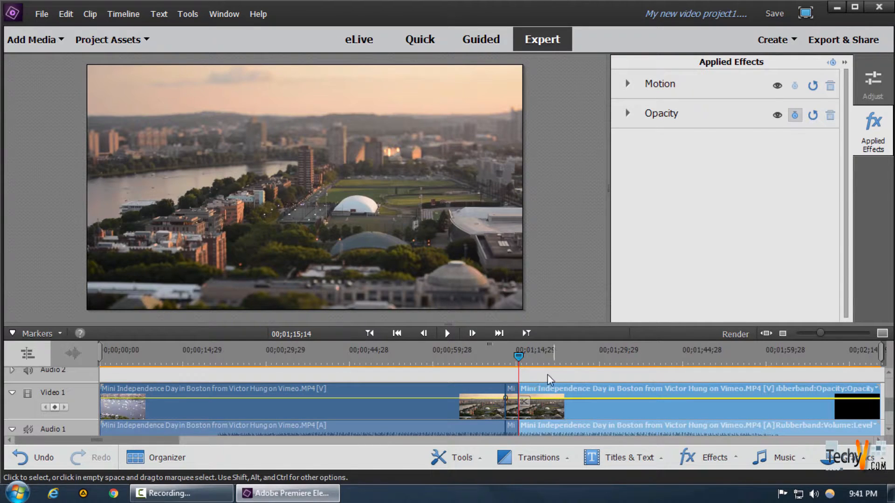
Move the playhead across the timeline to preview the clip segments
{"action": "left_click", "coordinate": [516, 357]}
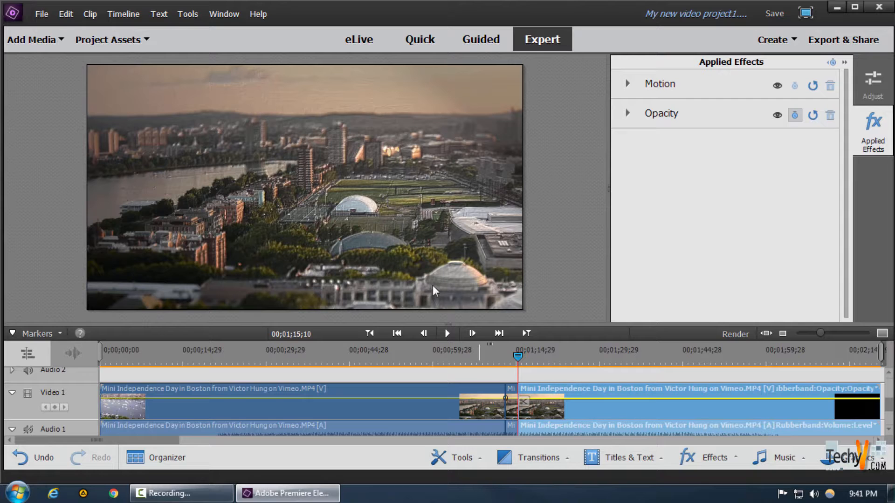
{"action": "left_click", "coordinate": [541, 359]}
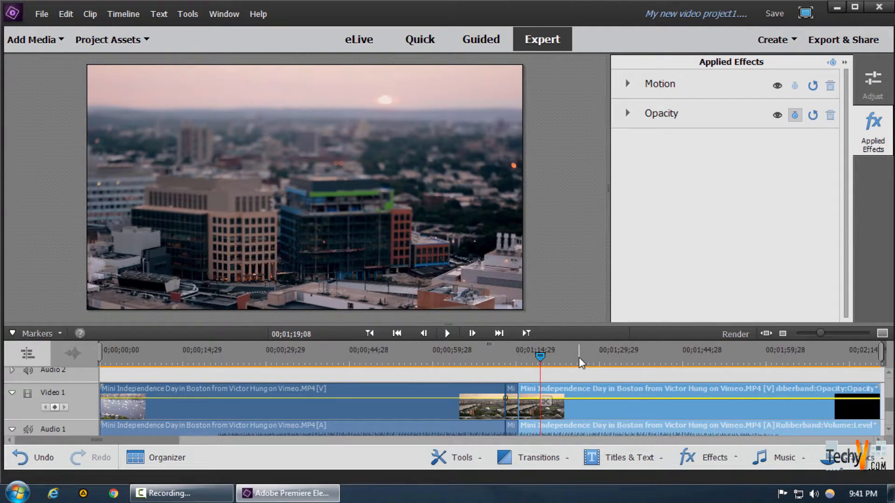
{"action": "left_click", "coordinate": [578, 357]}
{"action": "left_click", "coordinate": [615, 359]}
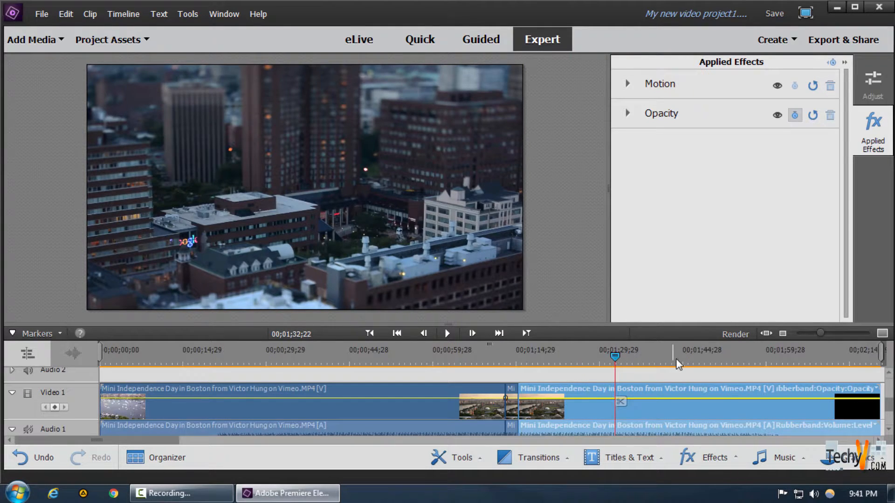
{"action": "left_click", "coordinate": [726, 359]}
{"action": "left_click", "coordinate": [818, 360]}
{"action": "left_click", "coordinate": [848, 357]}
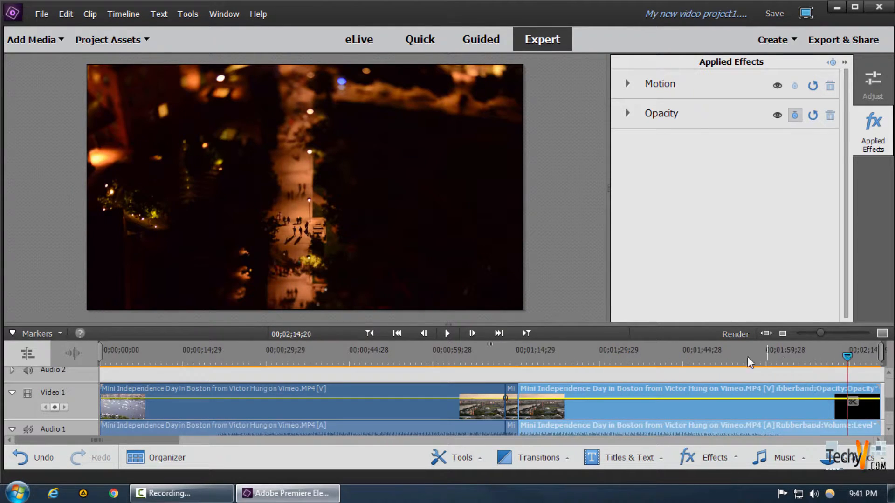
{"action": "left_click", "coordinate": [304, 355]}
{"action": "left_click", "coordinate": [342, 355]}
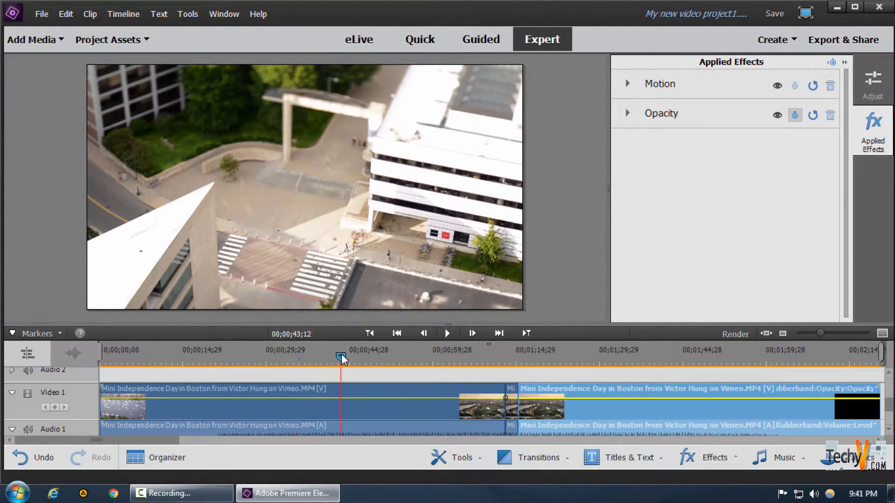
{"action": "left_click", "coordinate": [226, 355]}
{"action": "left_click", "coordinate": [192, 356]}
Apply the NewBlue Film Look Old Film effect to the first clip
{"action": "left_click", "coordinate": [704, 457]}
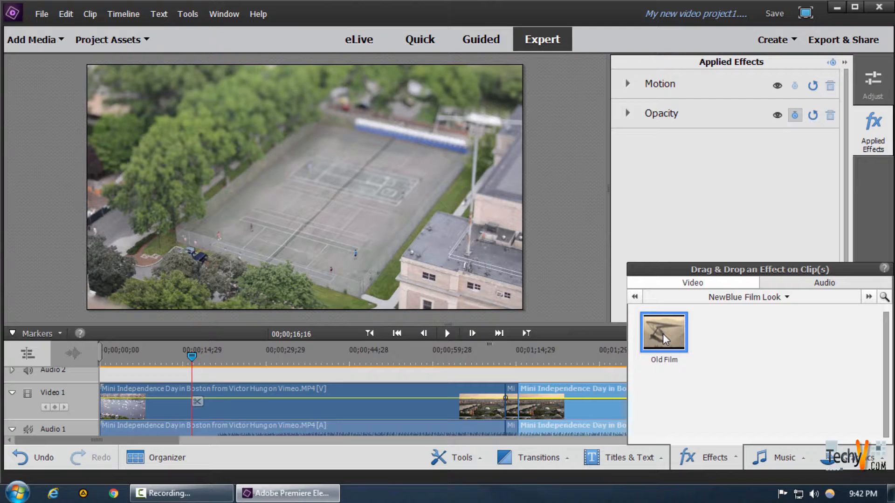
{"action": "left_click_drag", "start_coordinate": [662, 334], "coordinate": [262, 405]}
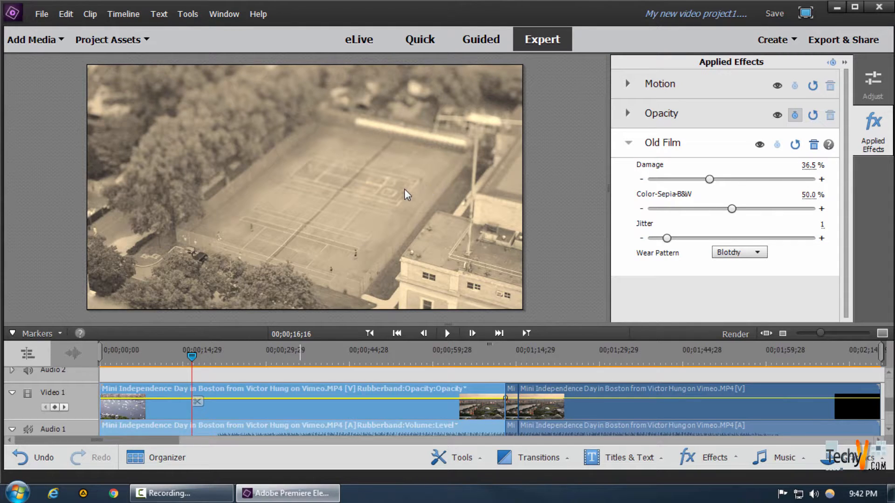
Set Old Film's Damage to 58.4%, Color-Sepia-B&W to 44.1% and Jitter to 3
{"action": "left_click", "coordinate": [158, 357]}
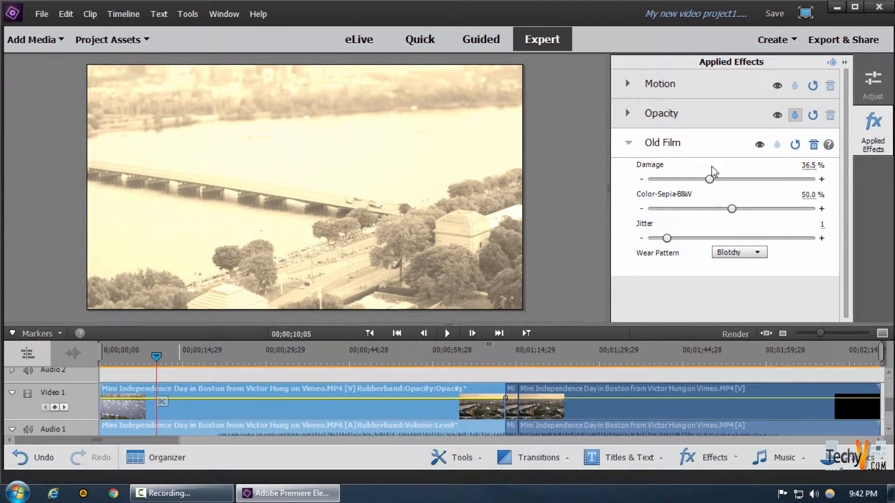
{"action": "left_click_drag", "start_coordinate": [709, 179], "coordinate": [745, 180]}
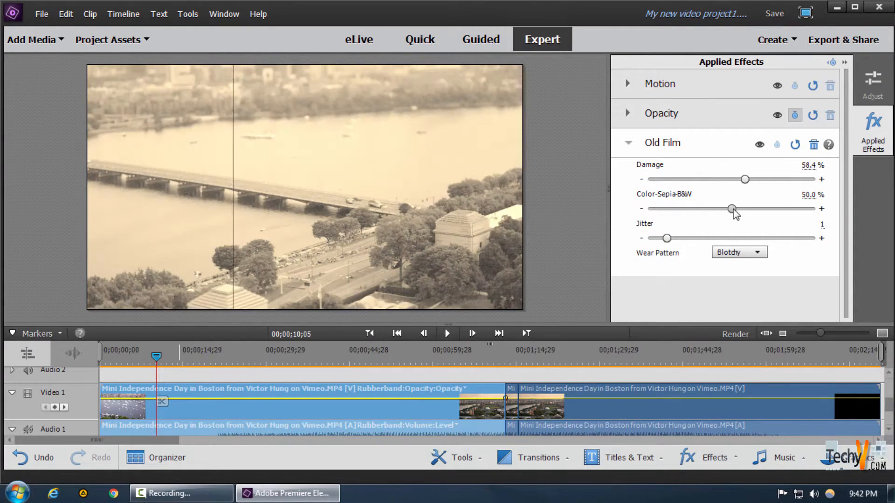
{"action": "mouse_move", "coordinate": [732, 209]}
{"action": "left_mouse_down"}
{"action": "mouse_move", "coordinate": [697, 211]}
{"action": "mouse_move", "coordinate": [722, 215]}
{"action": "left_mouse_up"}
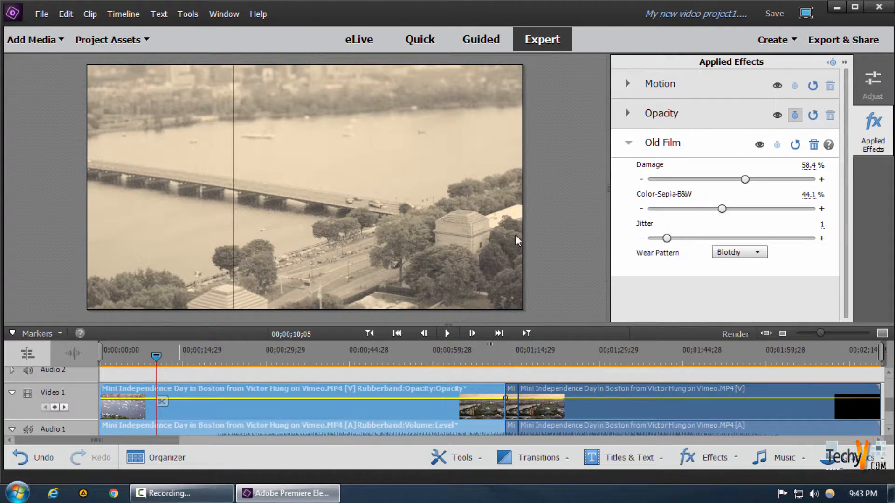
{"action": "left_click_drag", "start_coordinate": [667, 238], "coordinate": [694, 238]}
Scrub through the beginning of the timeline to review the Old Film effect
{"action": "mouse_move", "coordinate": [160, 362]}
{"action": "left_mouse_down"}
{"action": "mouse_move", "coordinate": [200, 360]}
{"action": "mouse_move", "coordinate": [172, 360]}
{"action": "left_mouse_up"}
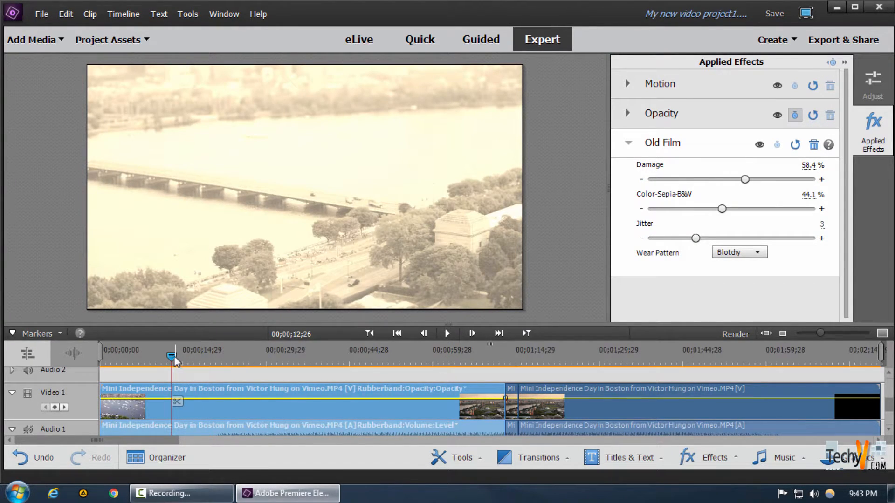
{"action": "left_click", "coordinate": [180, 356]}
{"action": "left_click", "coordinate": [873, 132]}
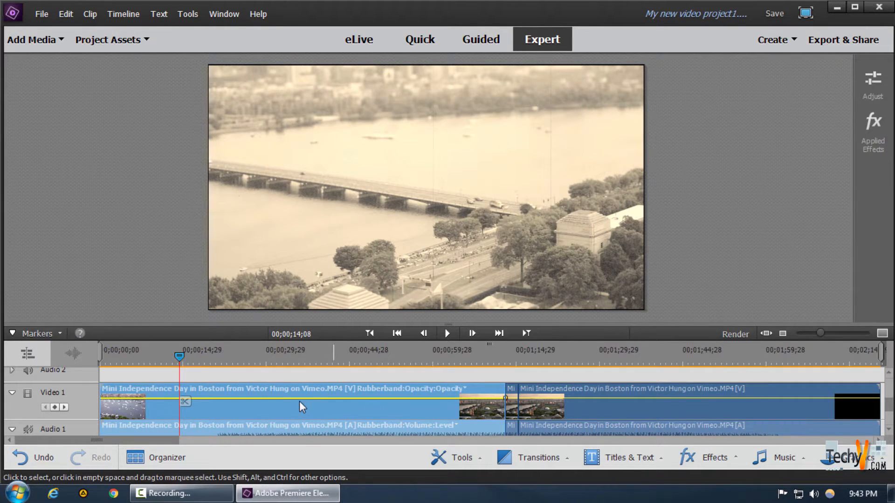
{"action": "scroll", "coordinate": [273, 392], "scroll_direction": "up", "scroll_amount": 2}
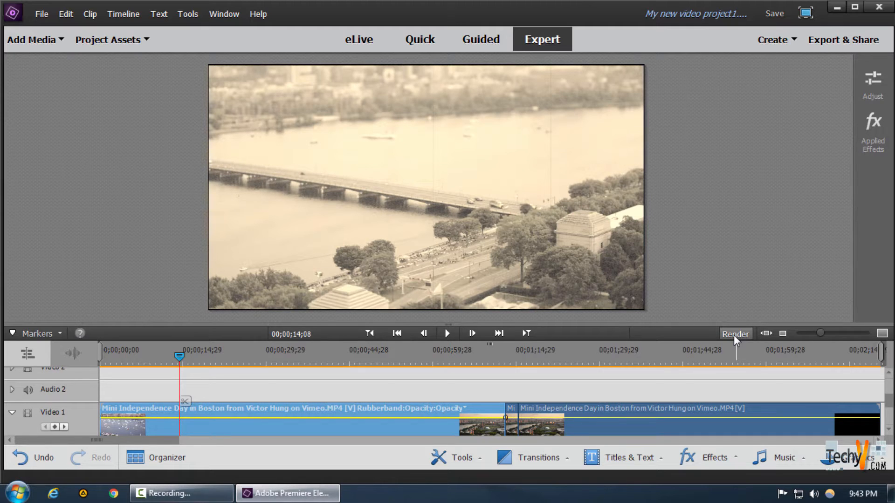
{"action": "key", "text": "Home"}
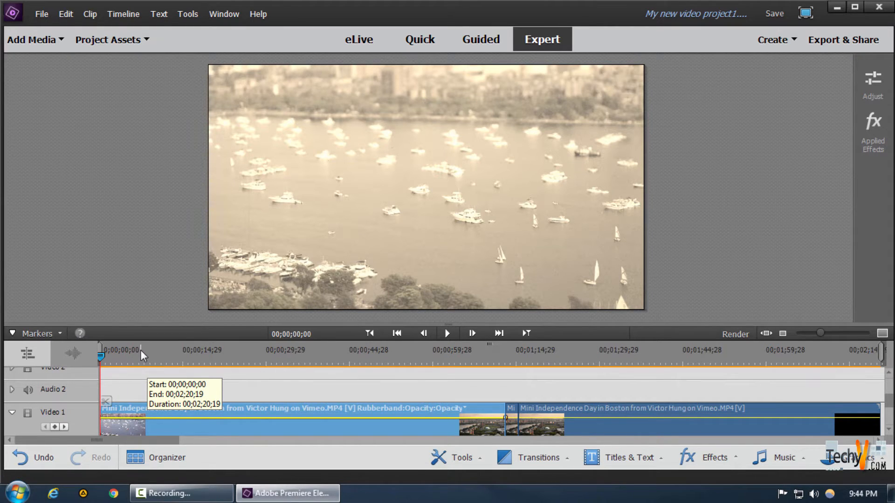
{"action": "mouse_move", "coordinate": [103, 356]}
{"action": "left_mouse_down"}
{"action": "mouse_move", "coordinate": [125, 357]}
{"action": "mouse_move", "coordinate": [117, 357]}
{"action": "left_mouse_up"}
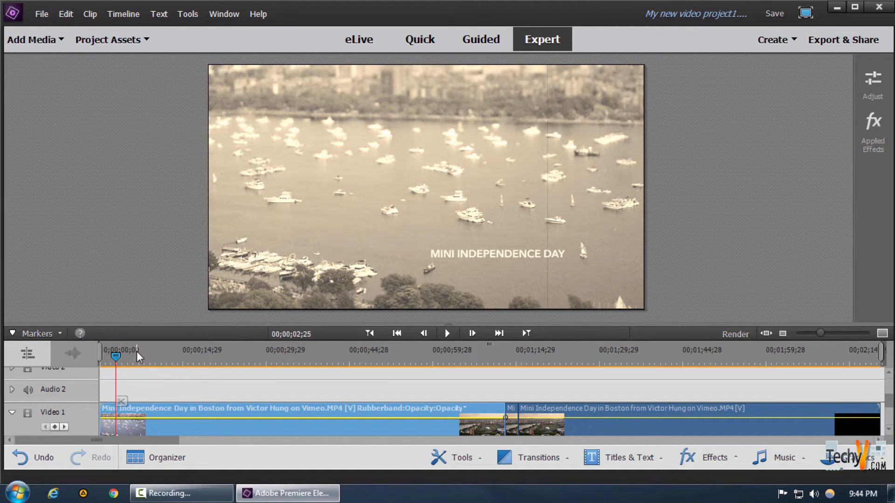
{"action": "left_click", "coordinate": [127, 357]}
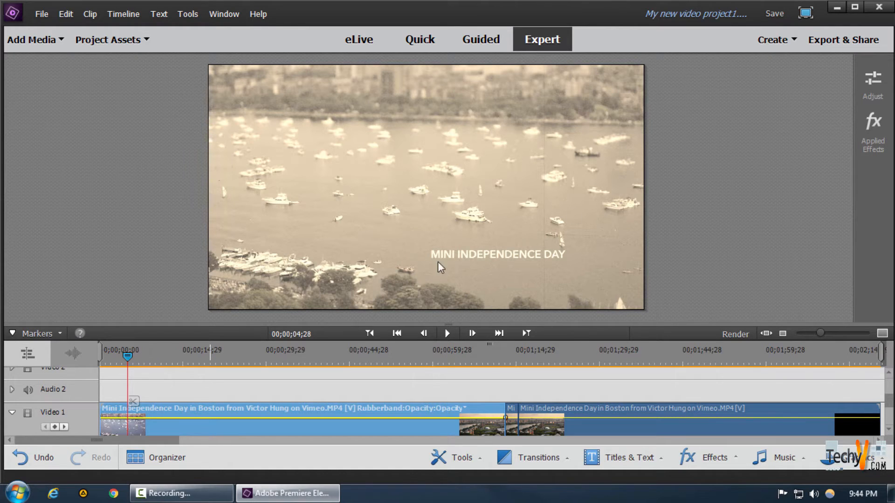
Render the timeline and play back the result from the start
{"action": "left_click", "coordinate": [735, 336]}
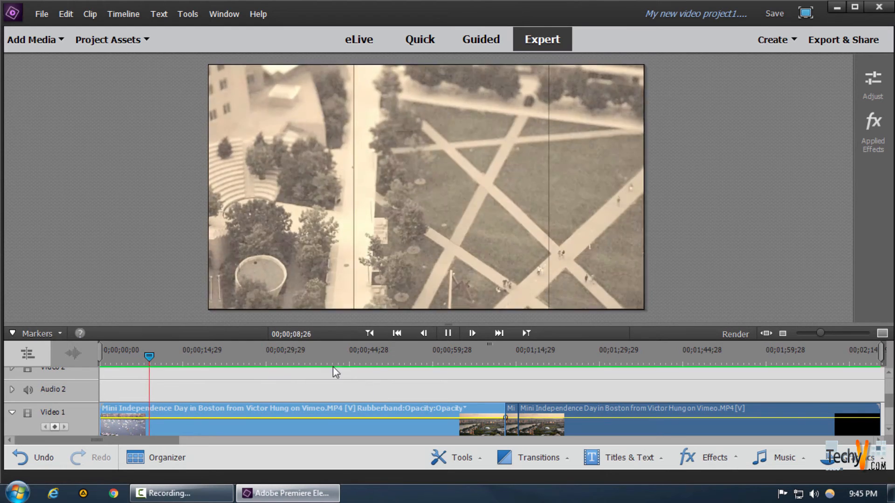
{"action": "key", "text": "space"}
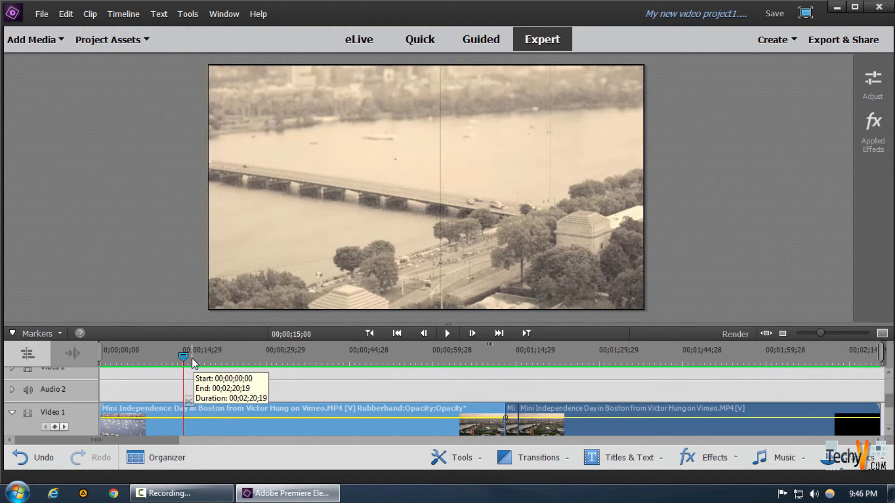
{"action": "left_click_drag", "start_coordinate": [192, 358], "coordinate": [98, 354]}
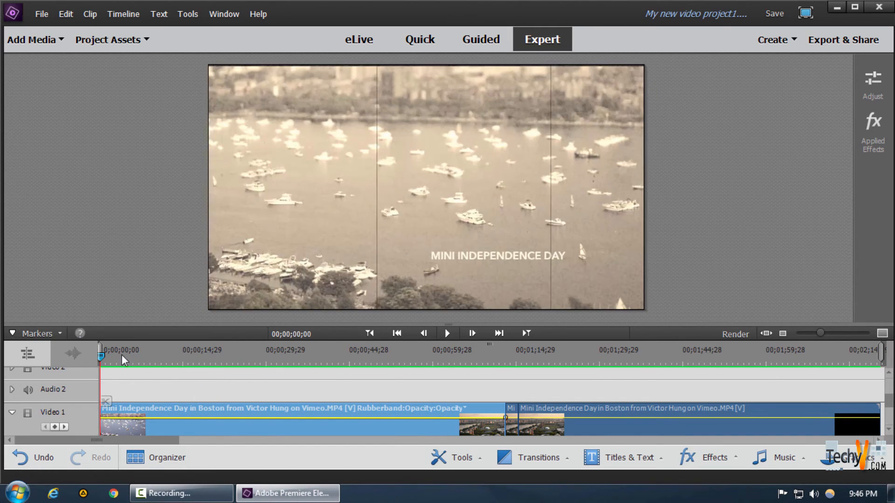